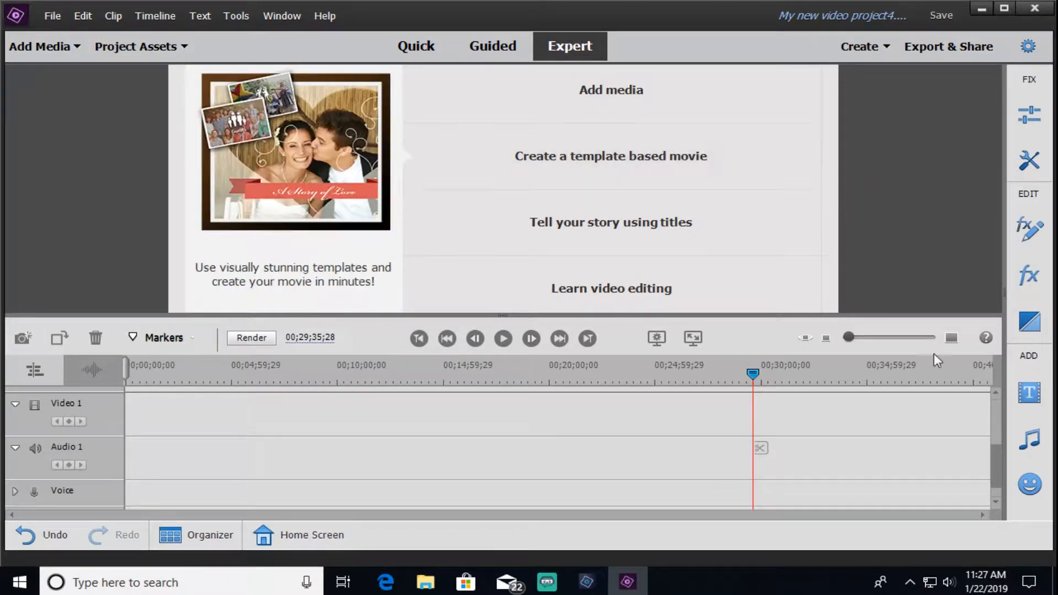
click(41, 46)
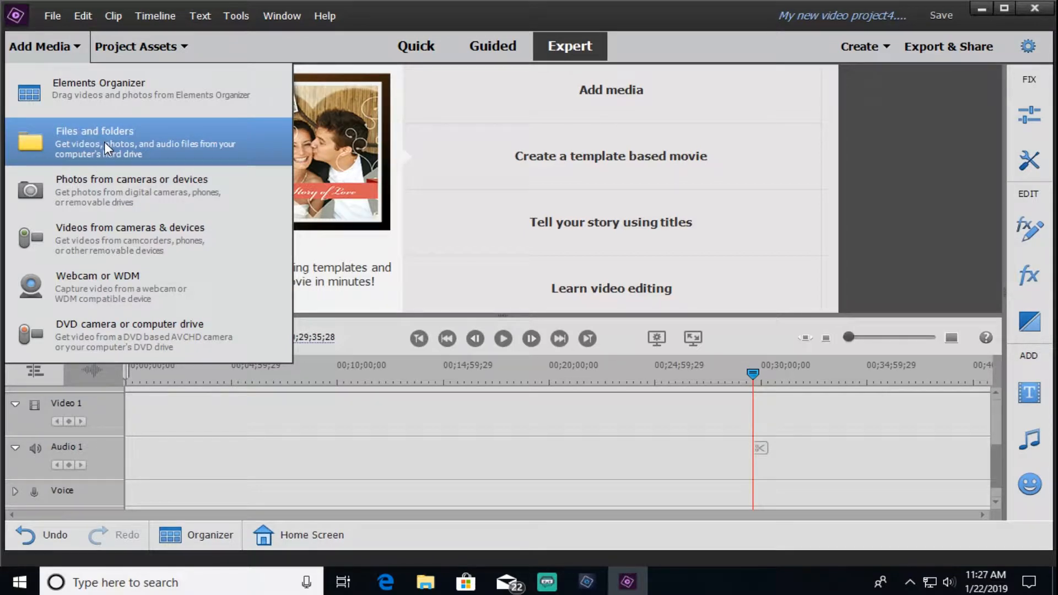
click(131, 143)
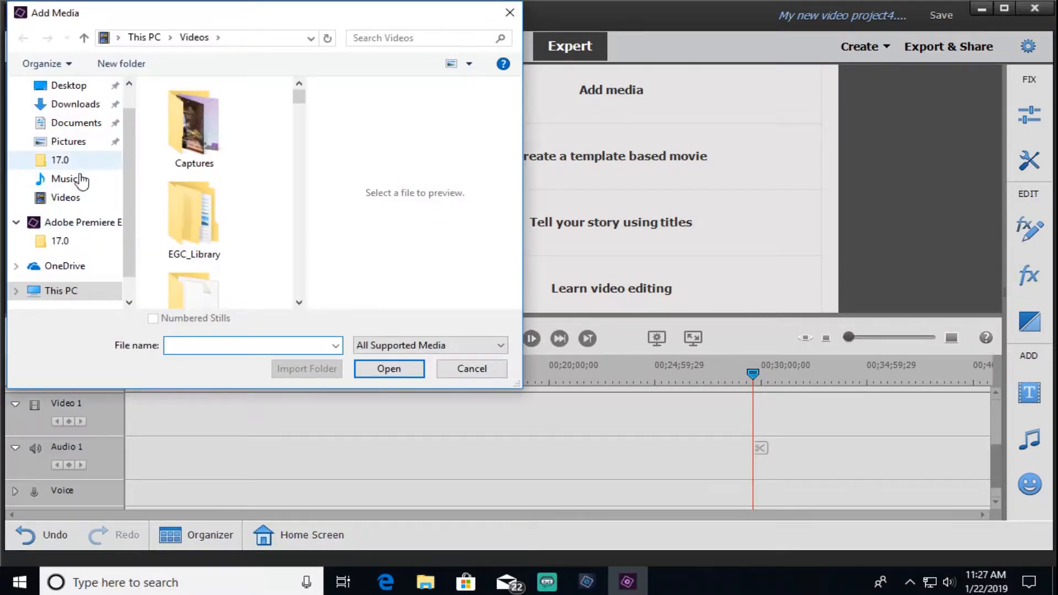
click(69, 199)
scroll(193, 209, down, 4)
scroll(194, 206, down, 8)
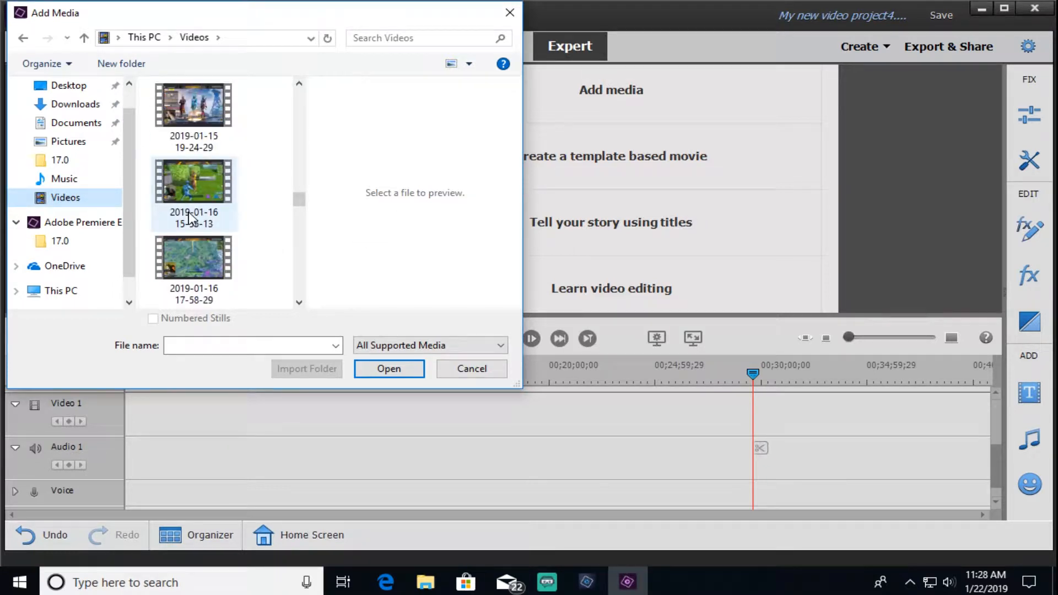
scroll(189, 217, down, 5)
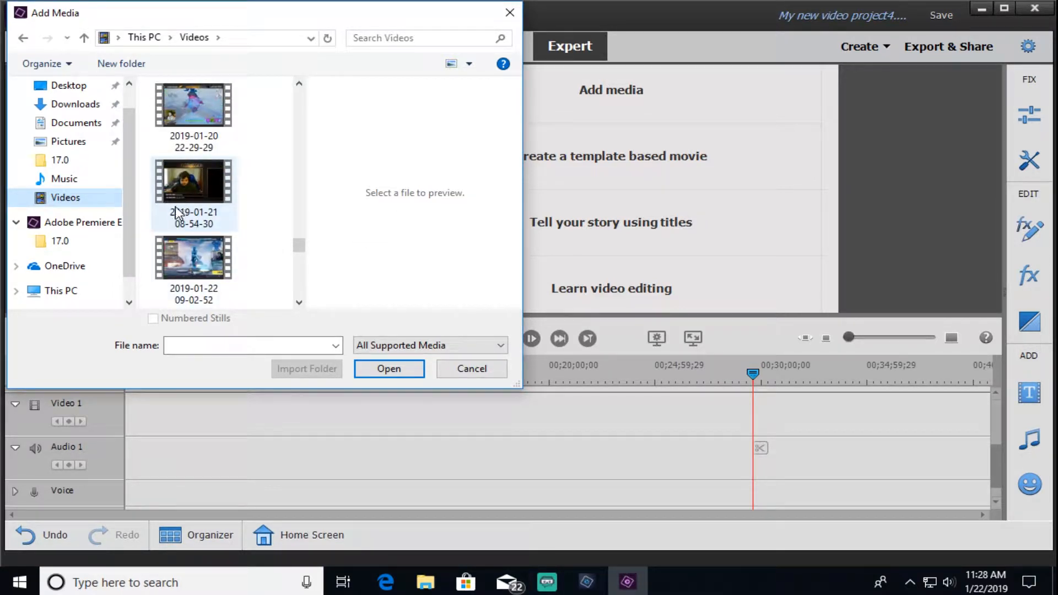
click(196, 247)
scroll(196, 247, up, 3)
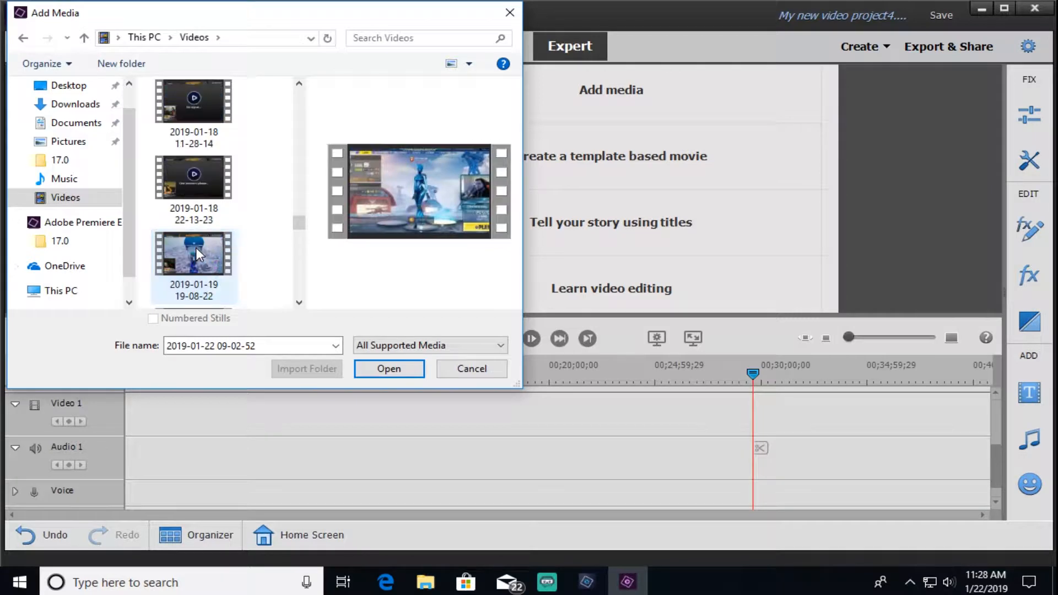
scroll(206, 277, down, 3)
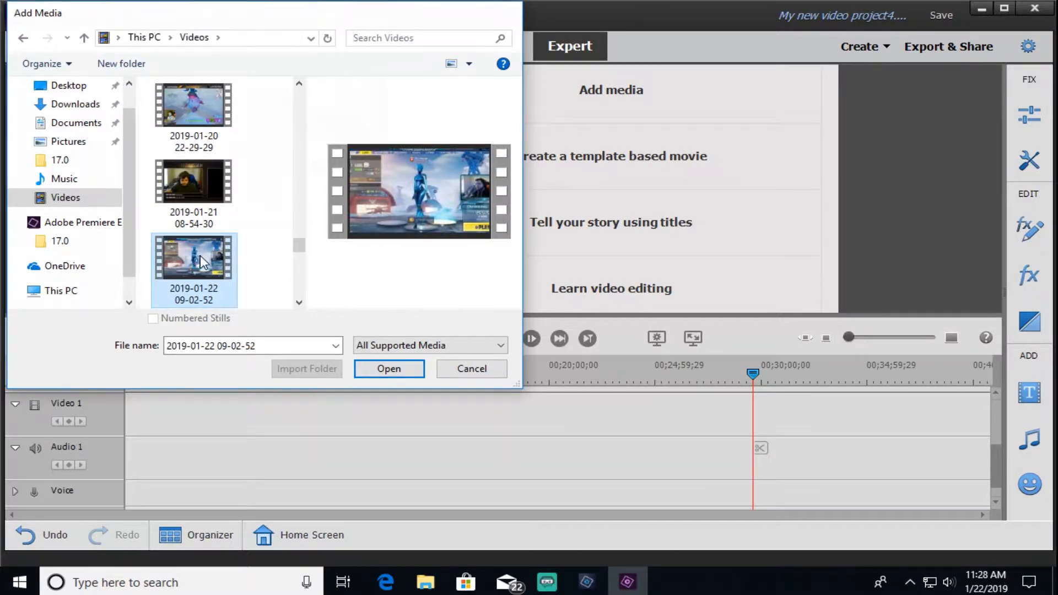
double_click(200, 256)
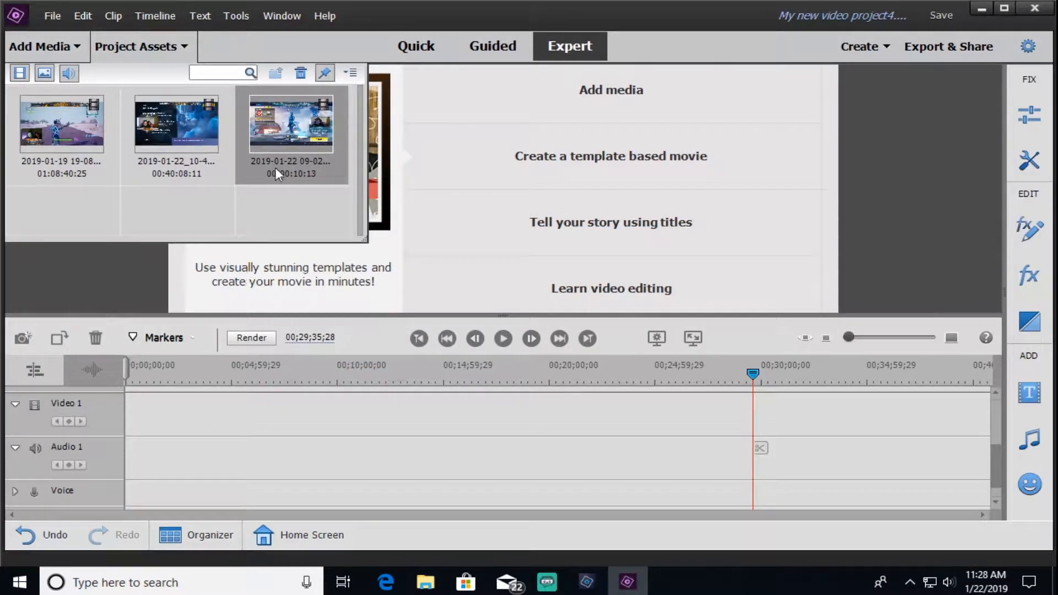
mouse_move(278, 167)
mouse_down()
mouse_move(222, 336)
mouse_move(148, 418)
mouse_move(124, 418)
mouse_up()
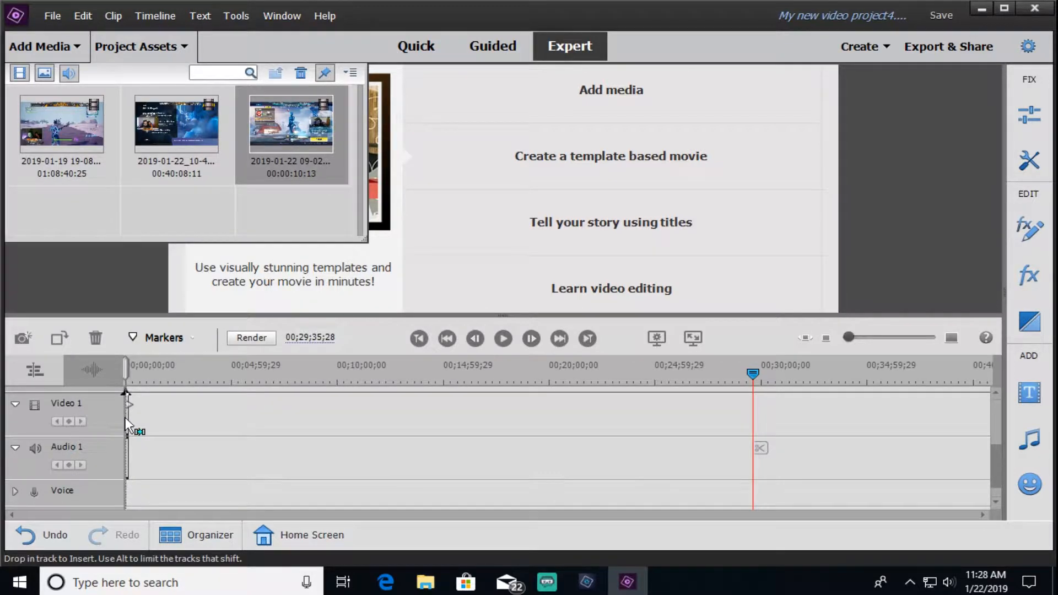
drag(848, 342, 893, 344)
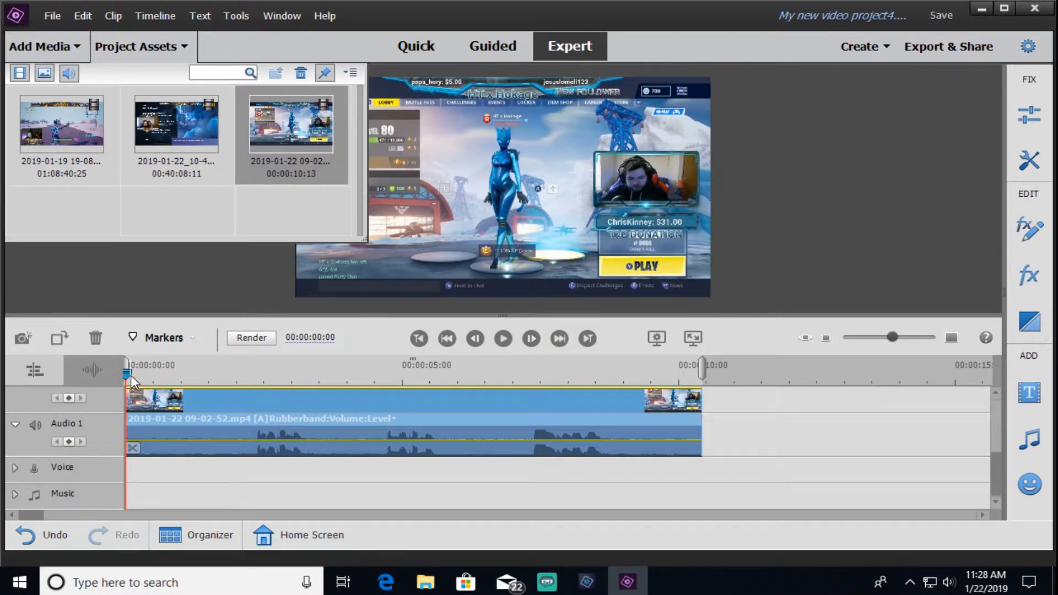
drag(126, 373, 215, 374)
click(223, 448)
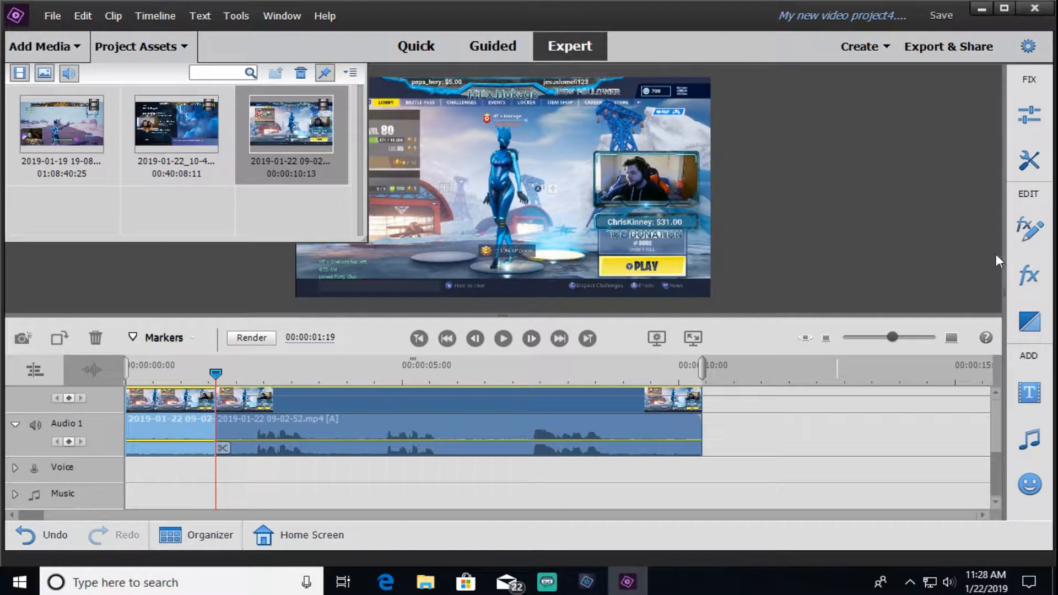
Step: Hide the project assets and open the Pan & Zoom tool for the short first clip segment
click(141, 46)
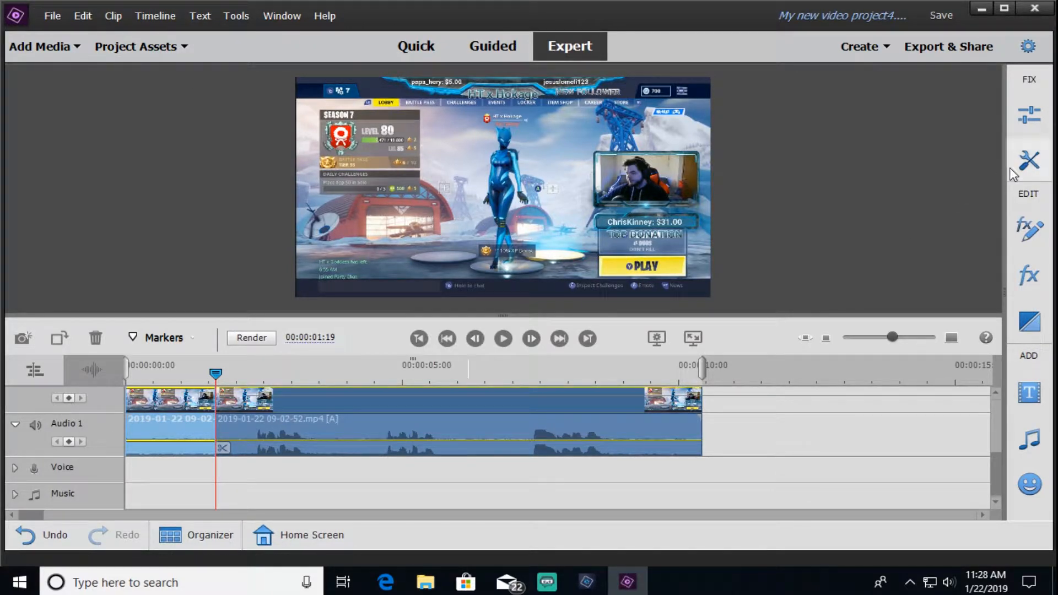
click(1029, 175)
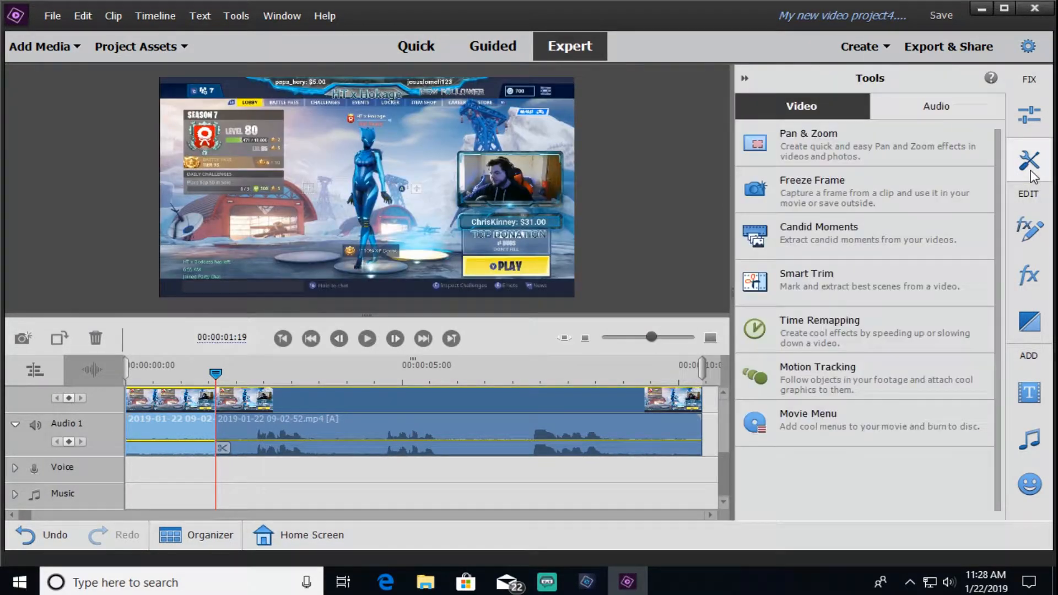
click(854, 144)
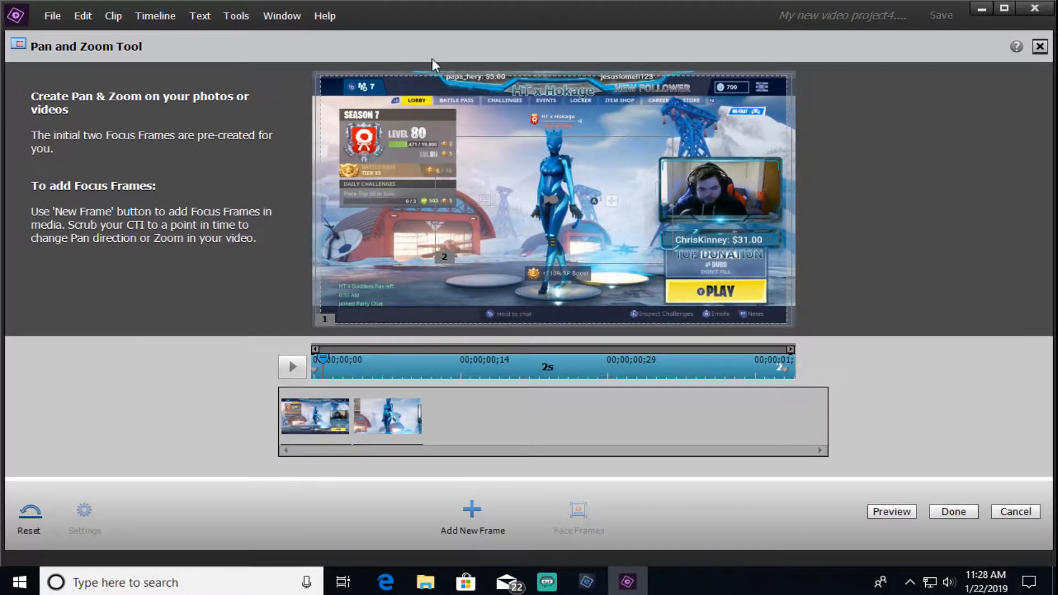
Step: Compare the two pre-created focus frames, preview the default zoom, and scrub through it before returning to the start
click(306, 422)
click(377, 413)
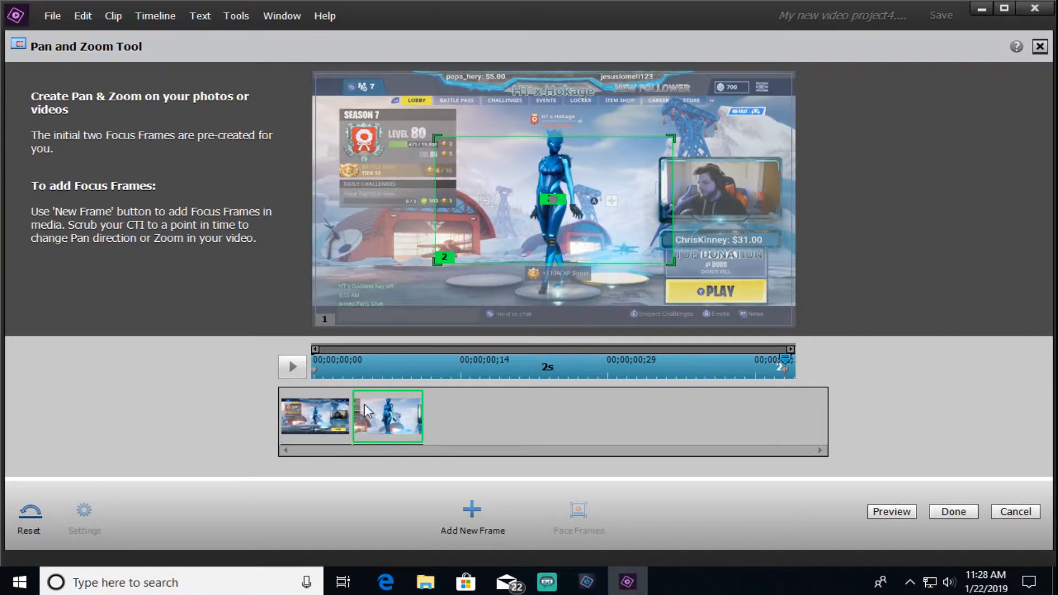
click(299, 412)
click(405, 421)
click(898, 508)
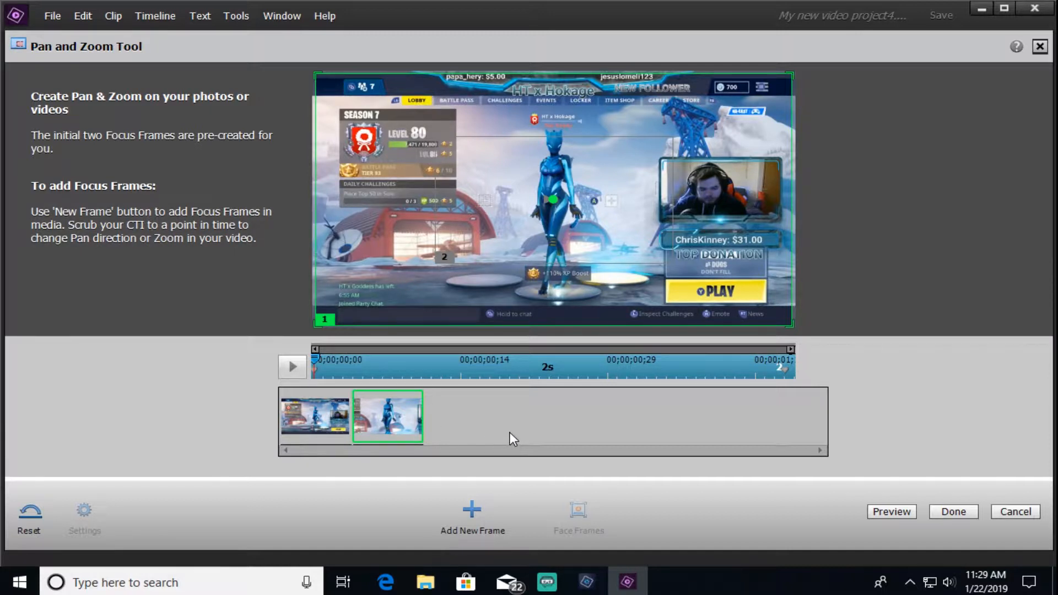
drag(314, 357, 432, 362)
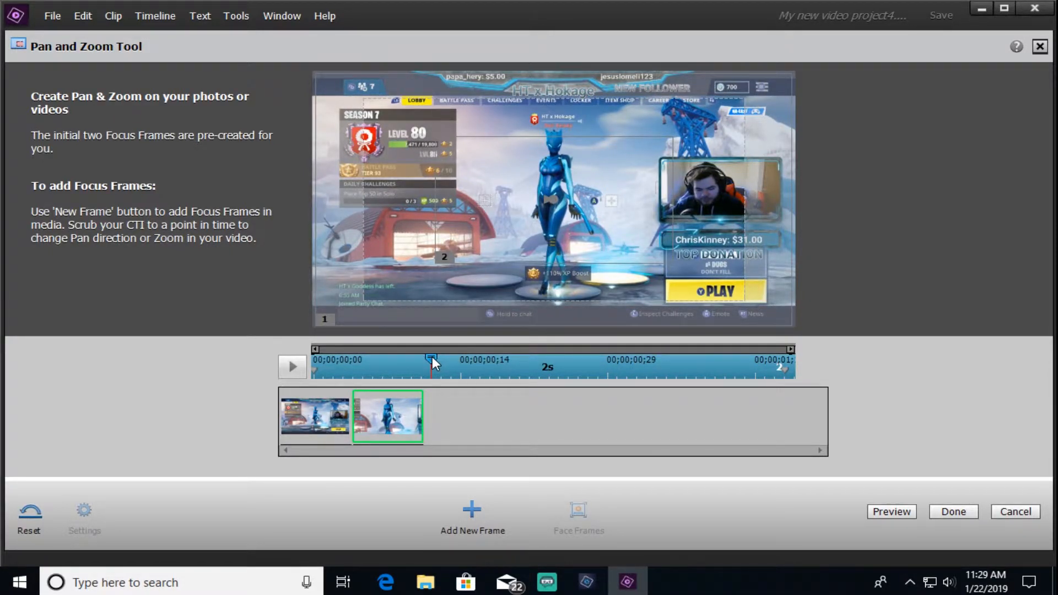
drag(432, 356, 328, 373)
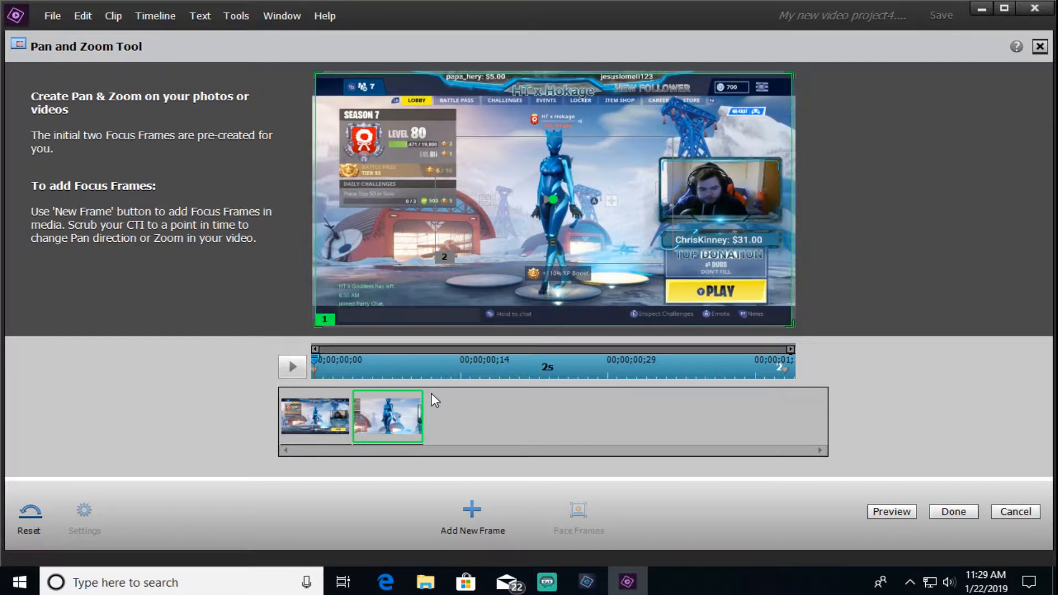
Step: Enlarge and reposition focus frame 2 at the segment's end until it covers the full picture like focus frame 1
click(313, 428)
click(386, 421)
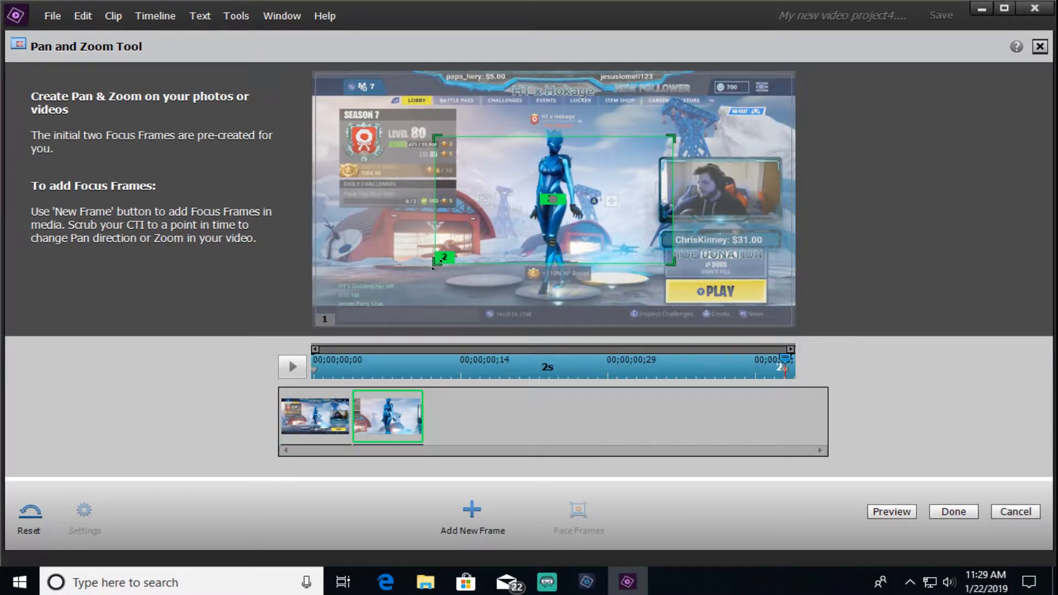
drag(432, 270, 297, 345)
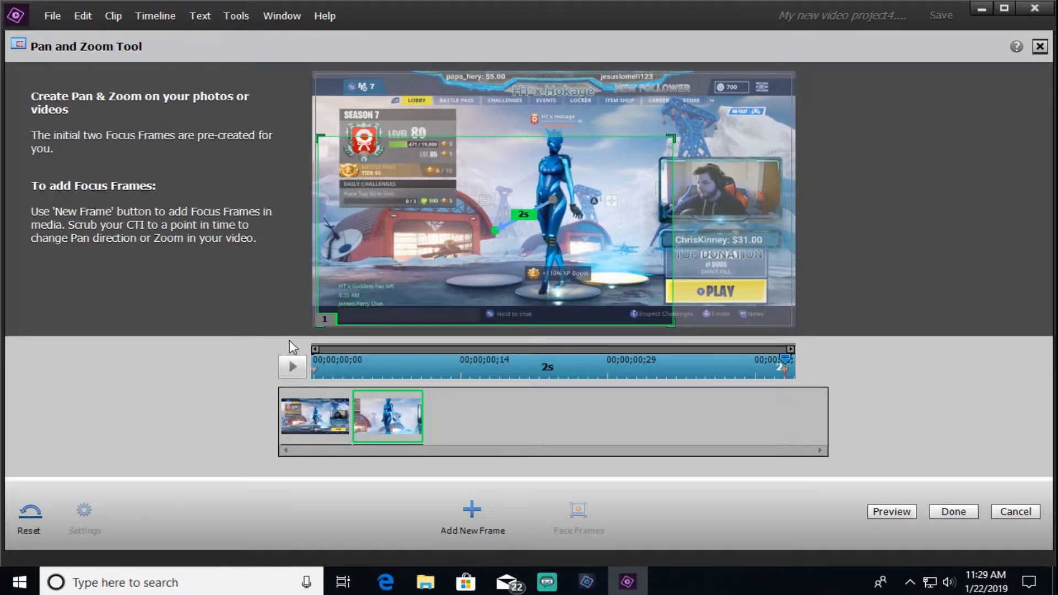
drag(603, 183, 630, 161)
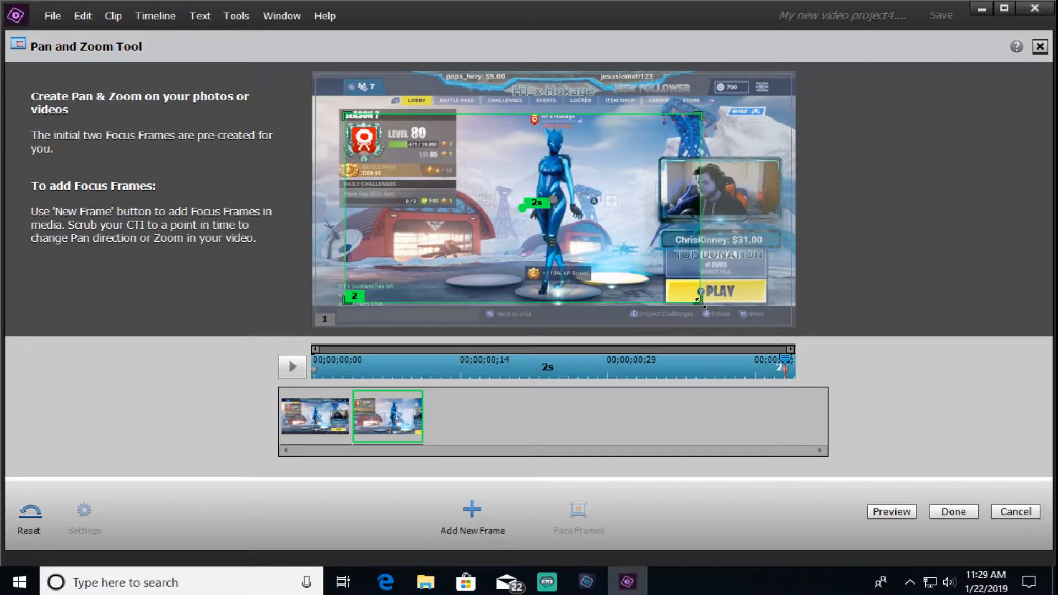
drag(699, 302, 735, 321)
drag(734, 114, 819, 101)
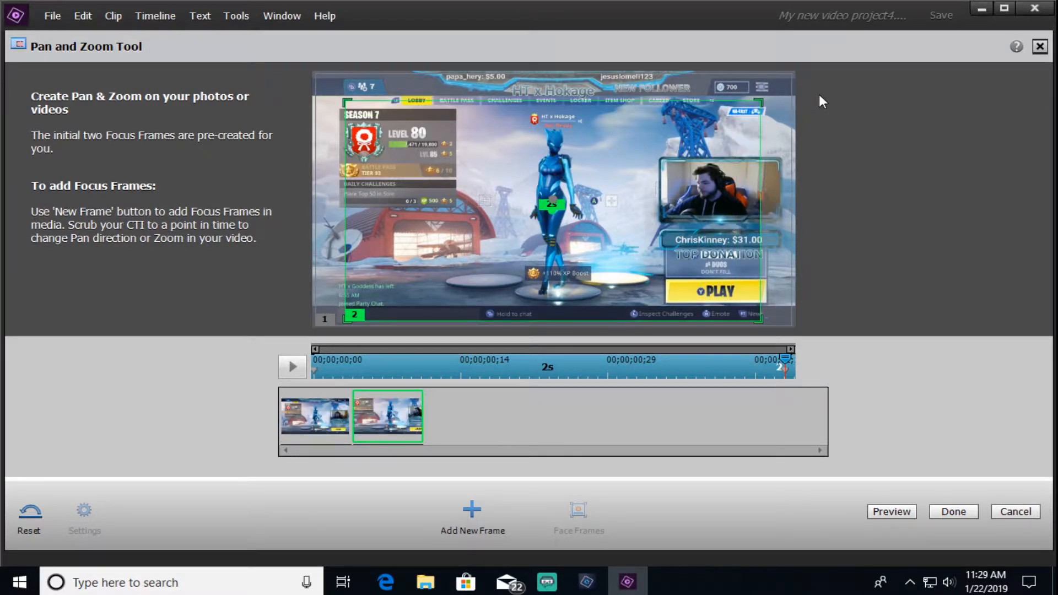
drag(347, 102, 320, 87)
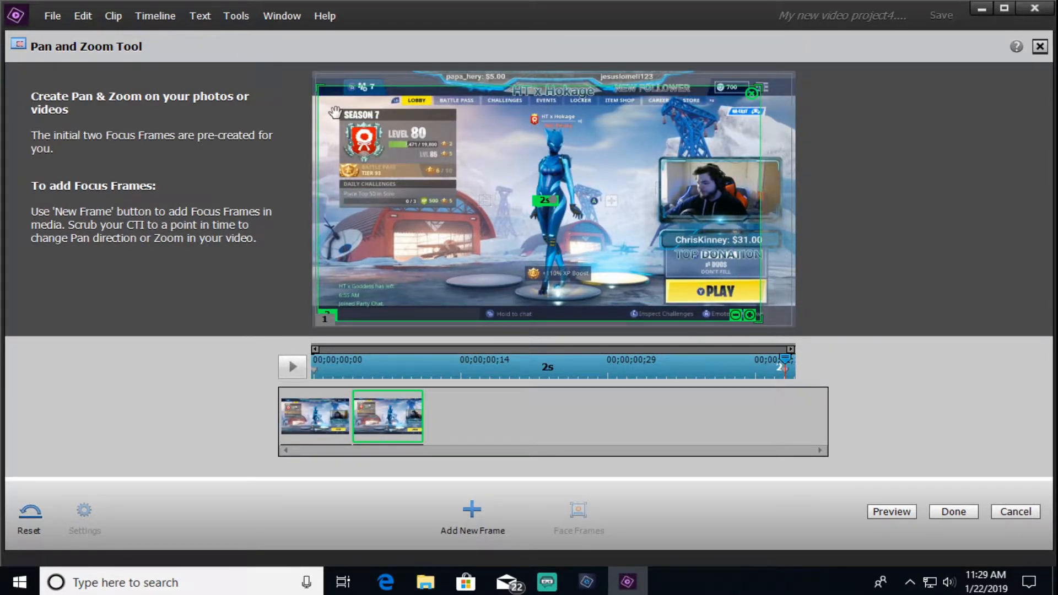
drag(761, 322, 812, 338)
drag(770, 86, 816, 79)
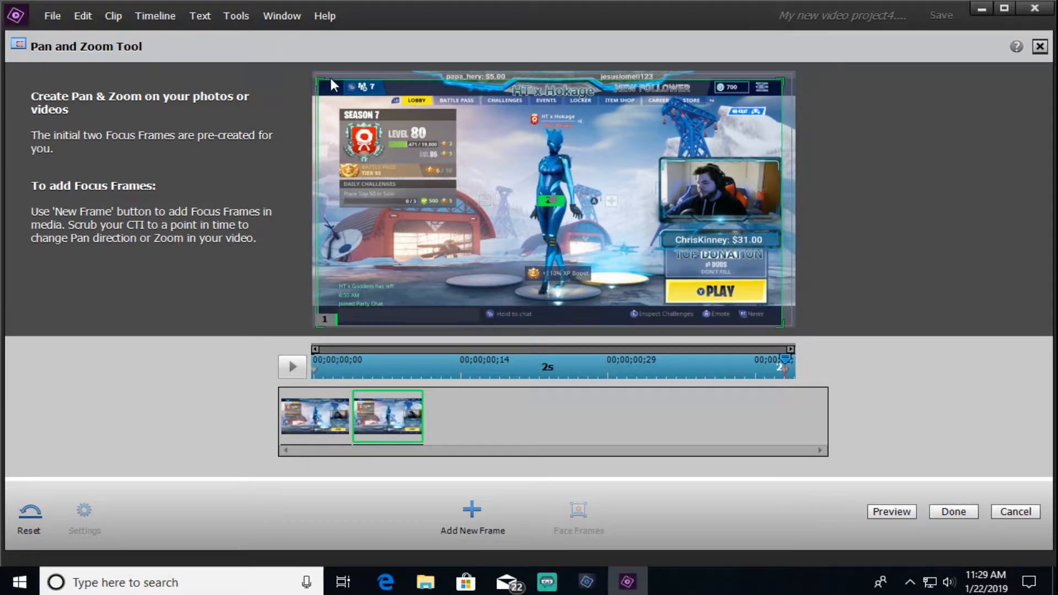
drag(318, 77, 307, 72)
drag(782, 79, 803, 72)
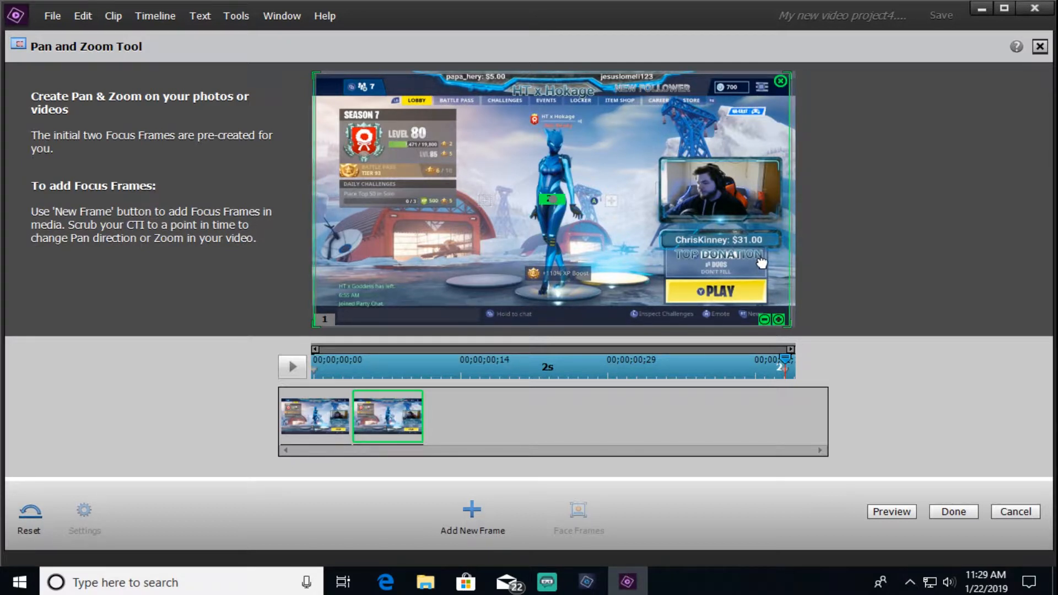
drag(762, 261, 765, 259)
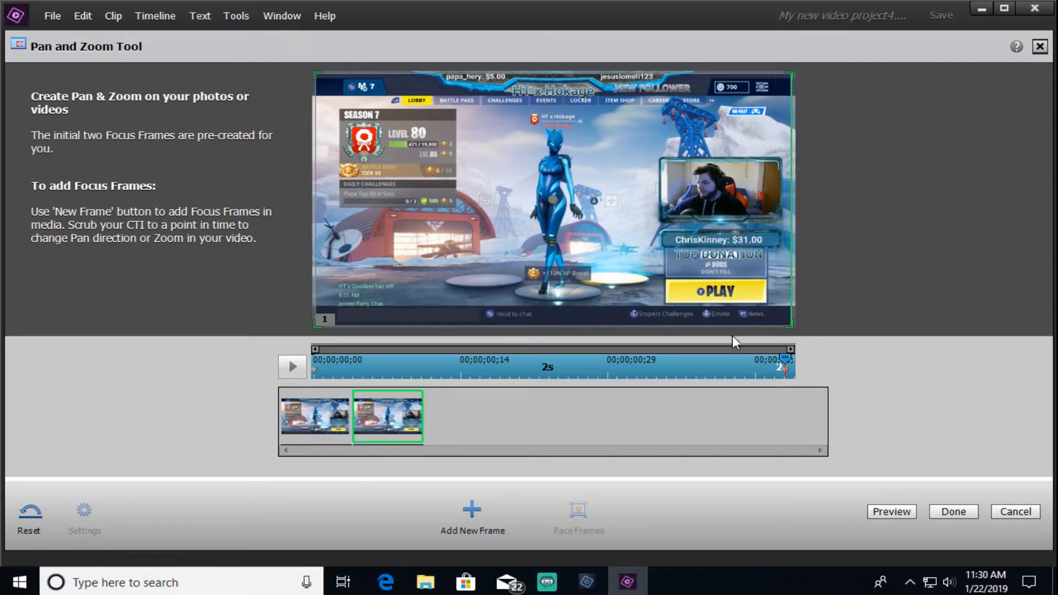
Step: Add a new focus frame at 00;00;00;14 and move it up over the blue character's head
drag(784, 359, 452, 350)
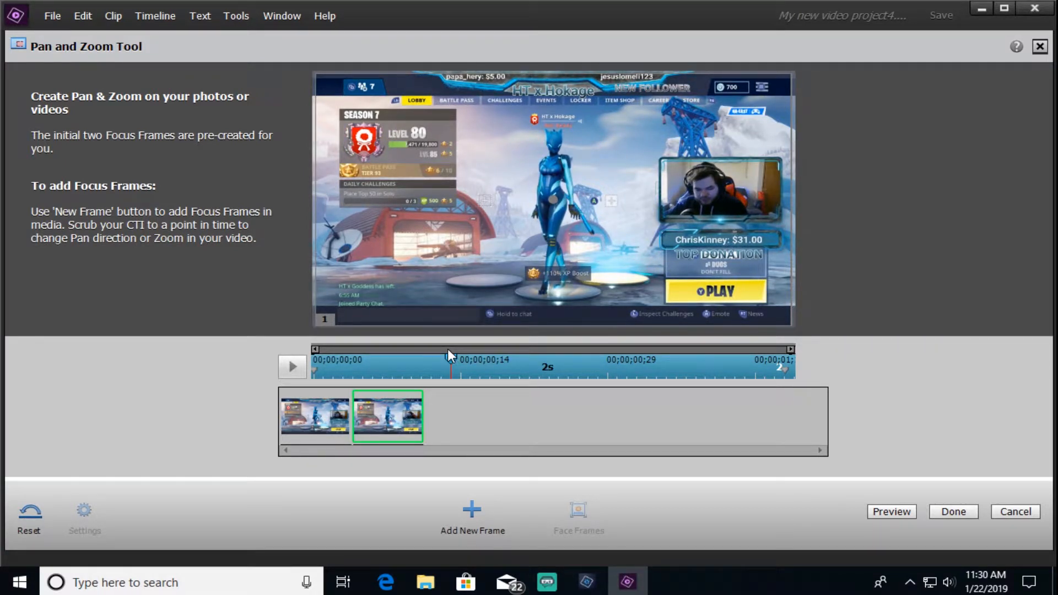
drag(447, 350, 461, 348)
click(486, 521)
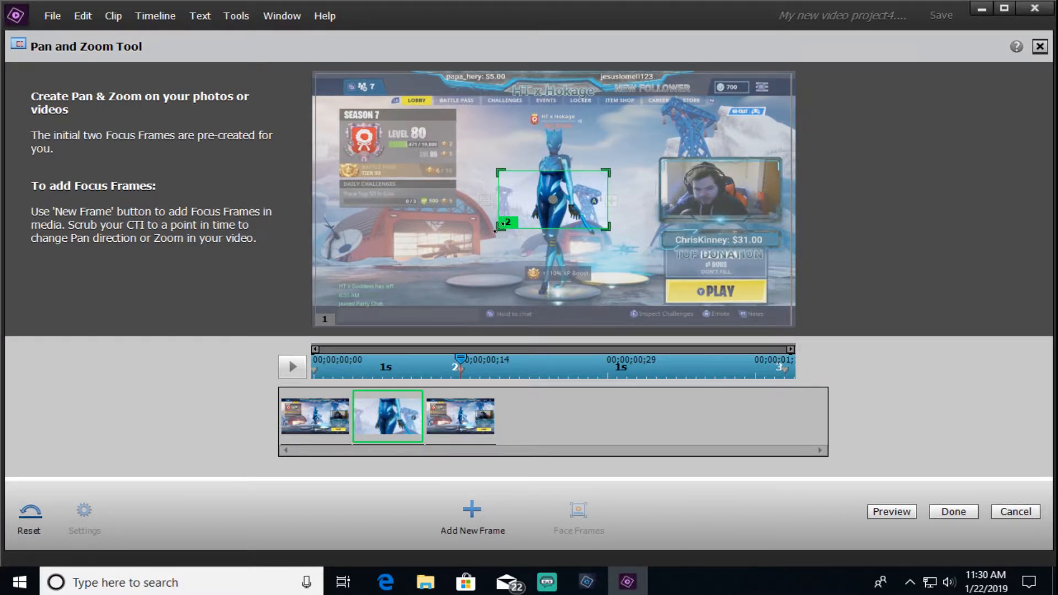
drag(552, 200, 556, 143)
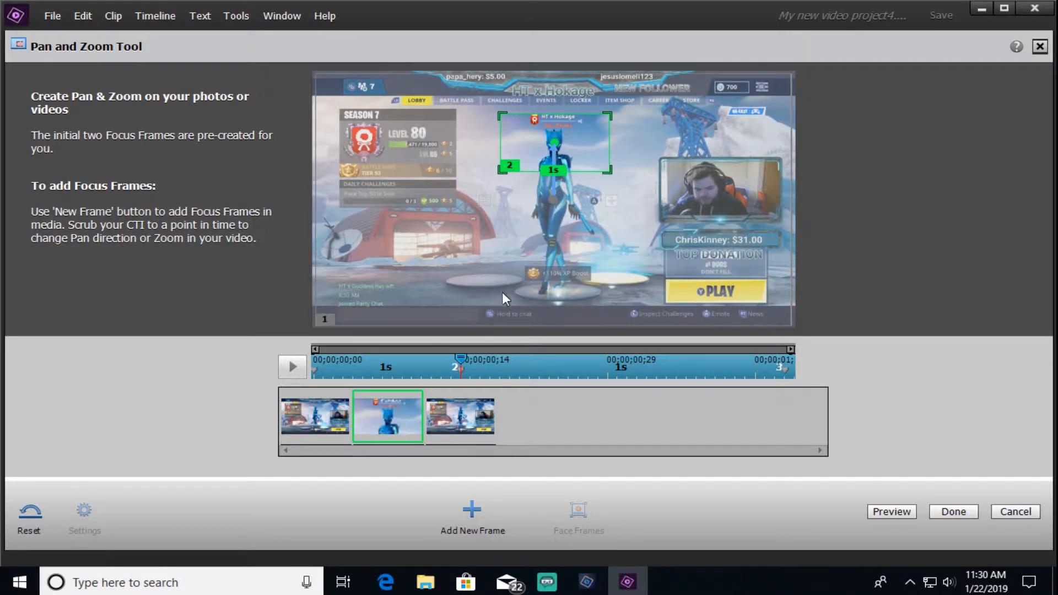
Step: Check the full-picture focus frame at the end and preview the zoom in and out from the start
click(488, 409)
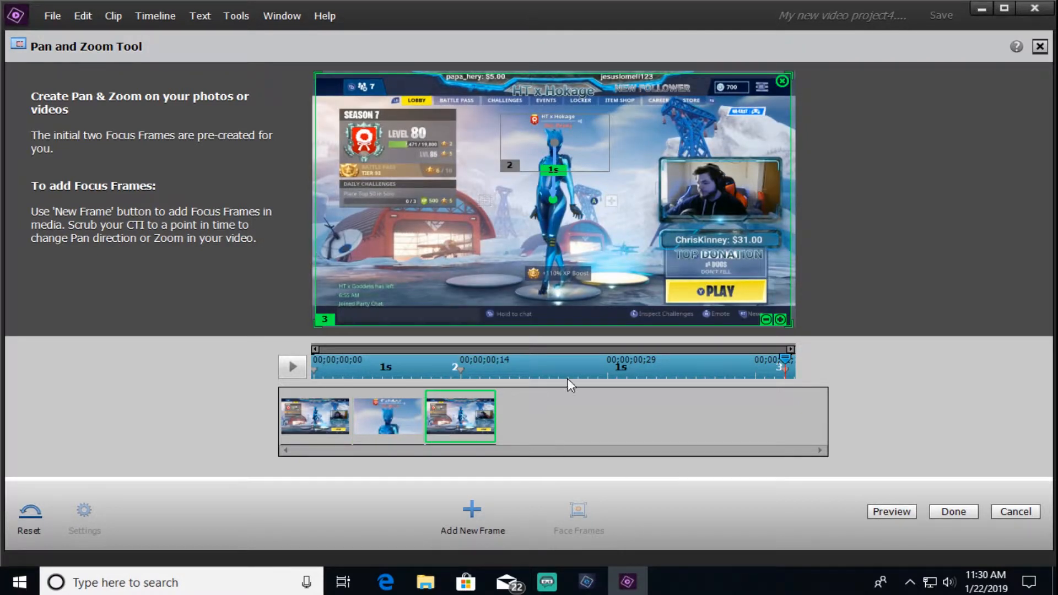
drag(761, 356, 307, 340)
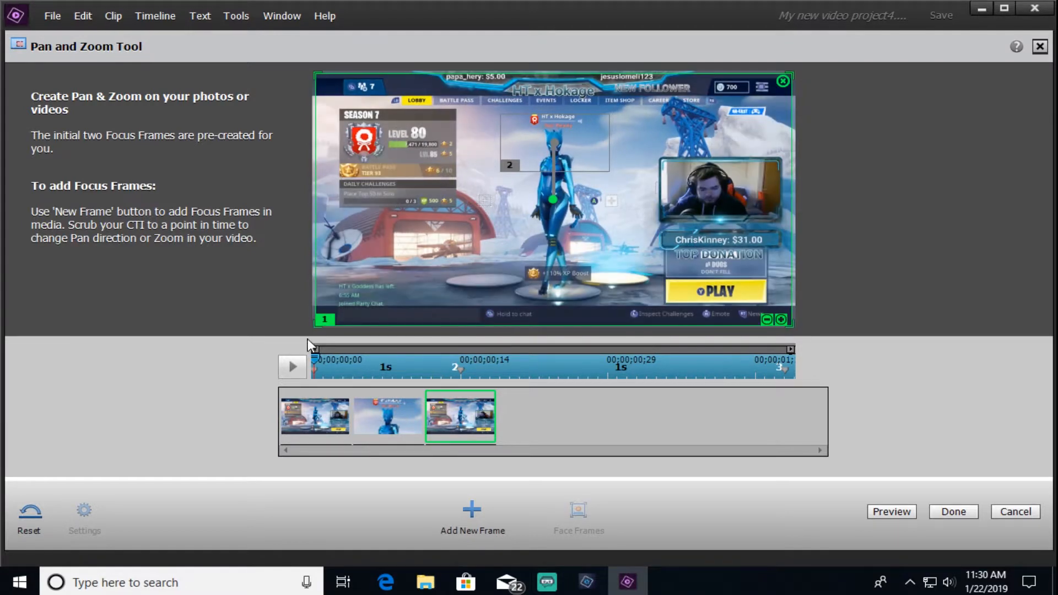
click(893, 512)
Step: Add another focus frame 11 frames after focus frame 2 and align it over the same area around the character's head
drag(315, 359, 565, 373)
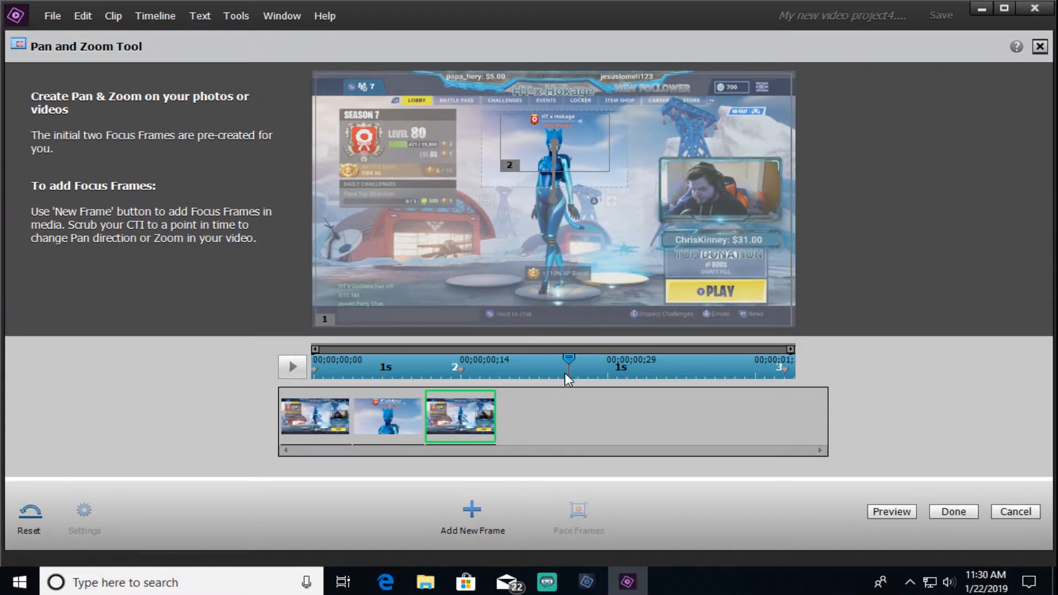
click(472, 510)
drag(553, 201, 554, 150)
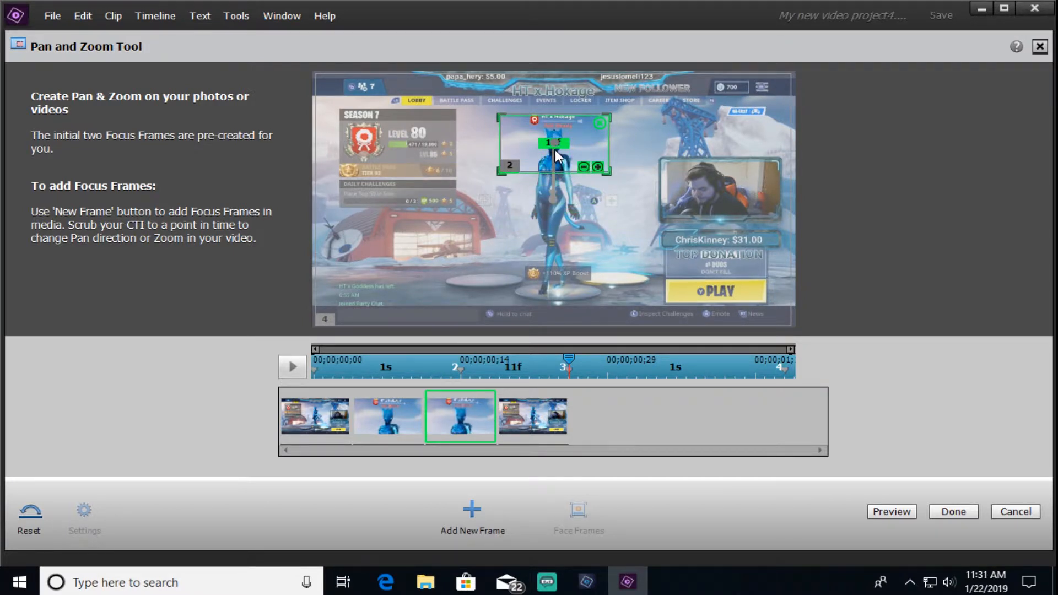
Step: Preview the pan and zoom from the start, apply it to the clip, and return the timeline playhead to 00:00:00:00
drag(571, 356, 312, 365)
click(890, 514)
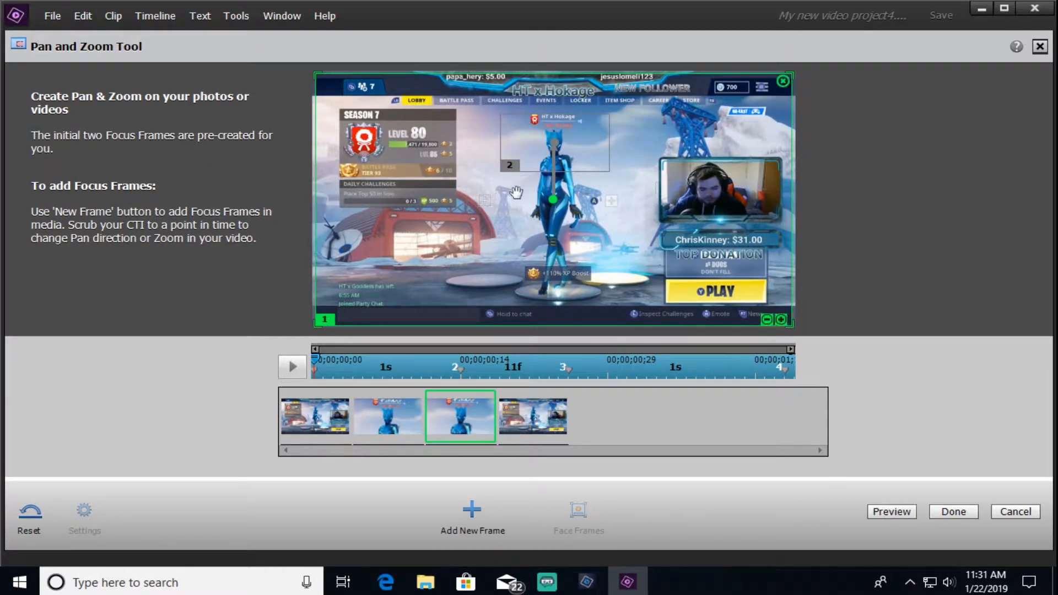
click(947, 508)
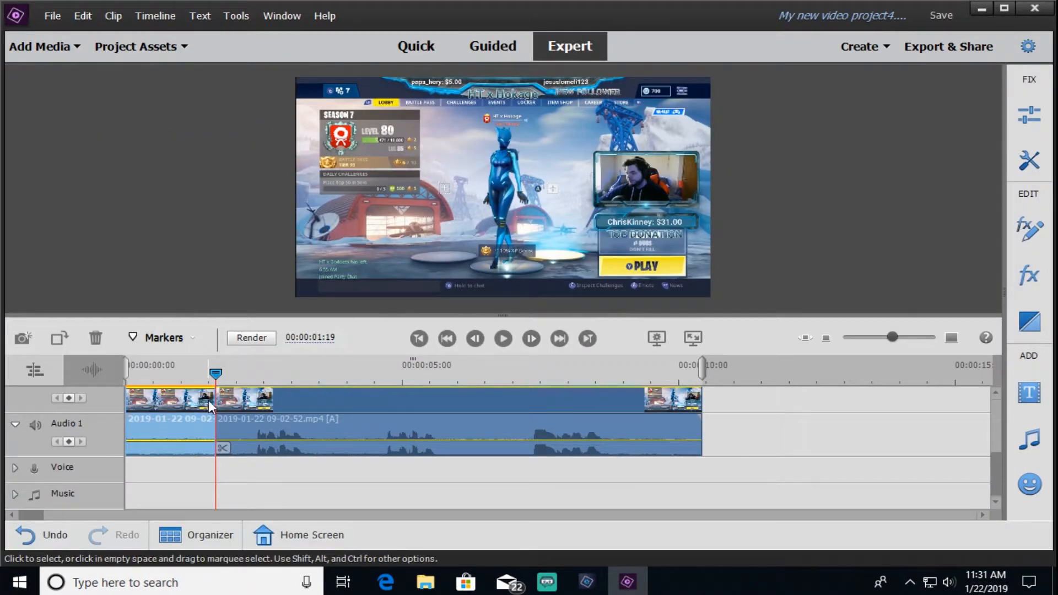
drag(216, 373, 96, 375)
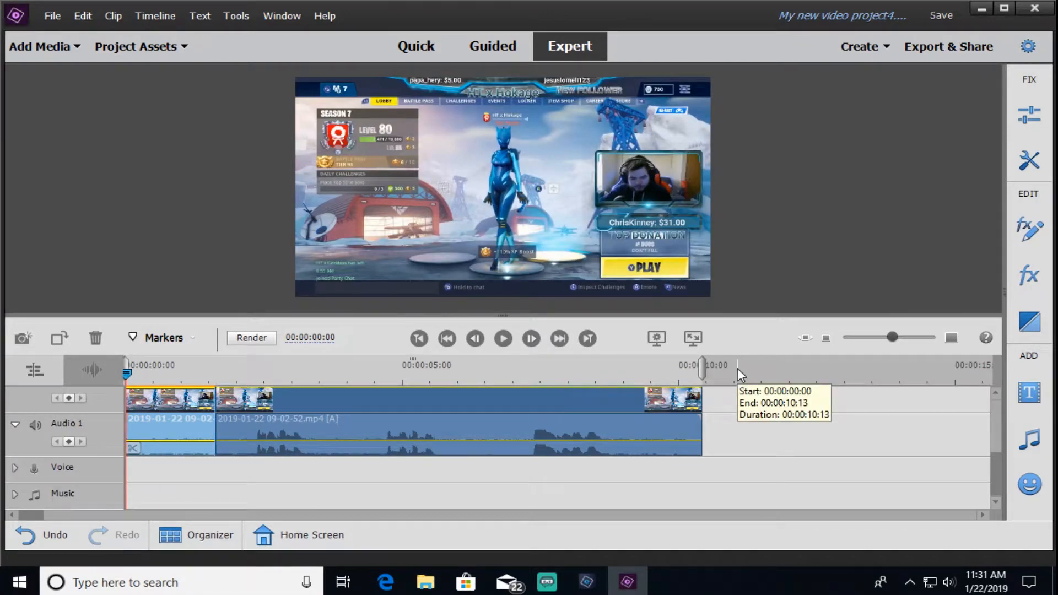
Step: Preview the zoomed opening on the timeline, and move the playhead back to 00:00:01:13 within the opening segment
key(space)
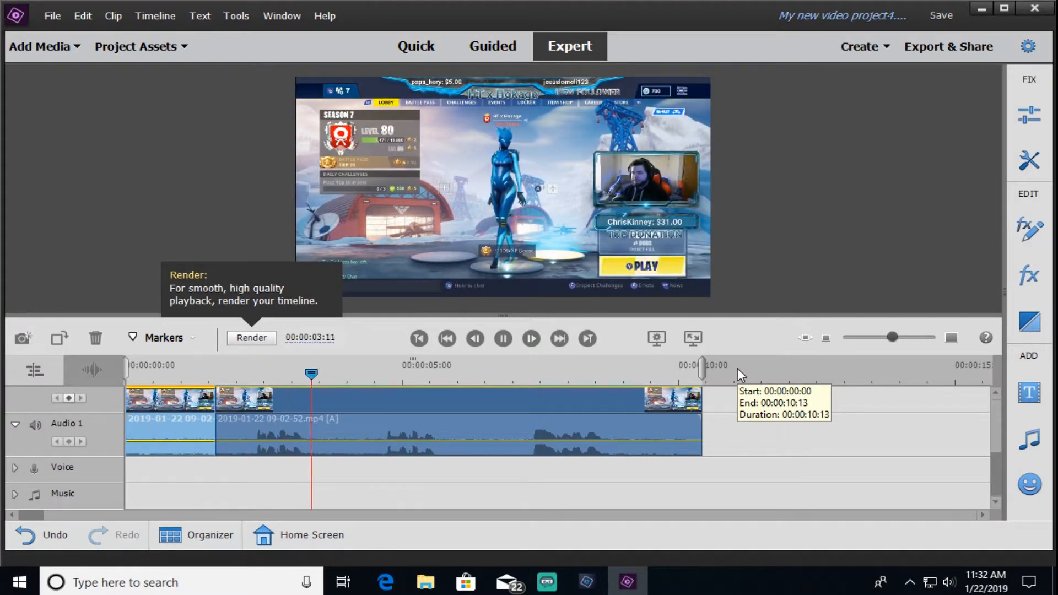
key(space)
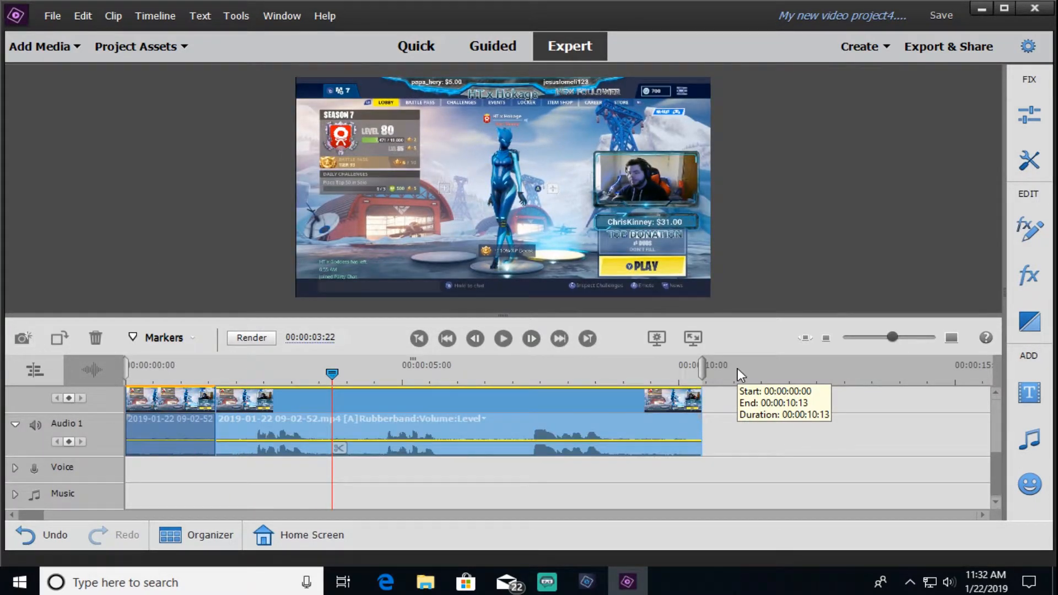
click(281, 378)
drag(280, 380, 205, 381)
Step: Select the opening segment and open it in the Time Remapping tool
click(162, 416)
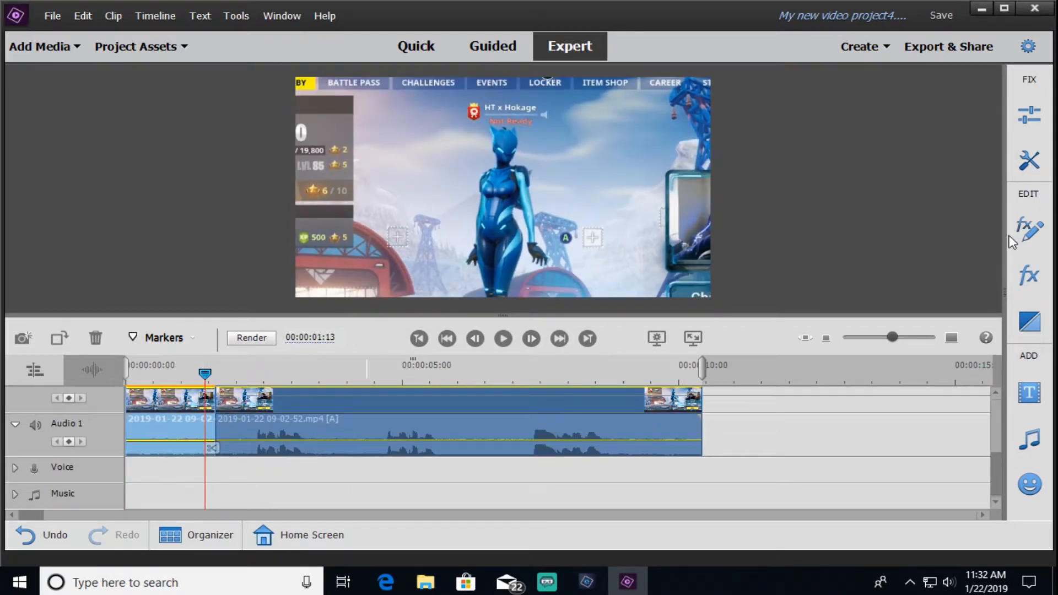
click(1030, 163)
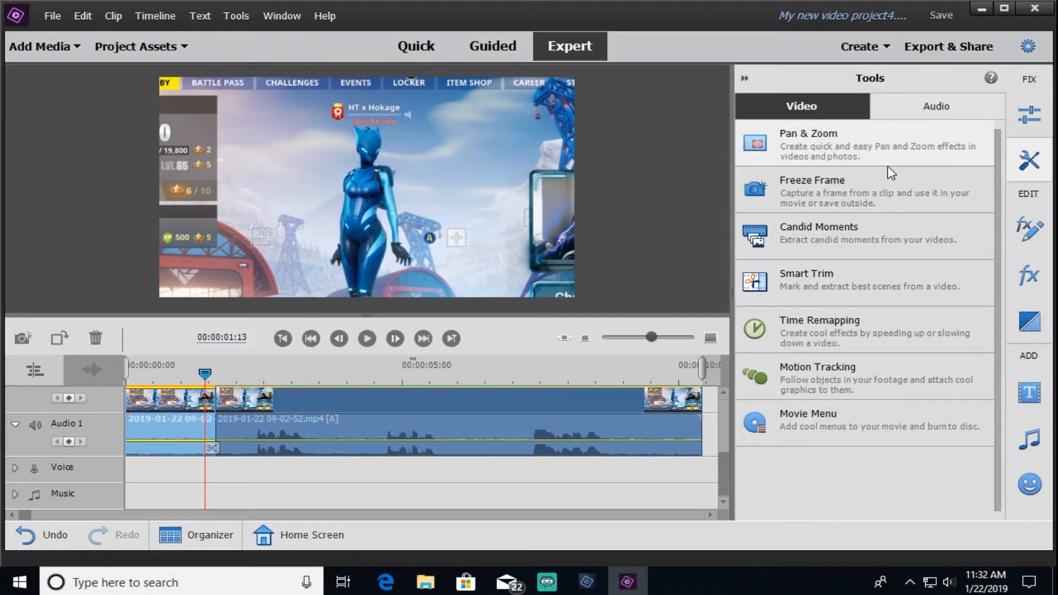
click(860, 347)
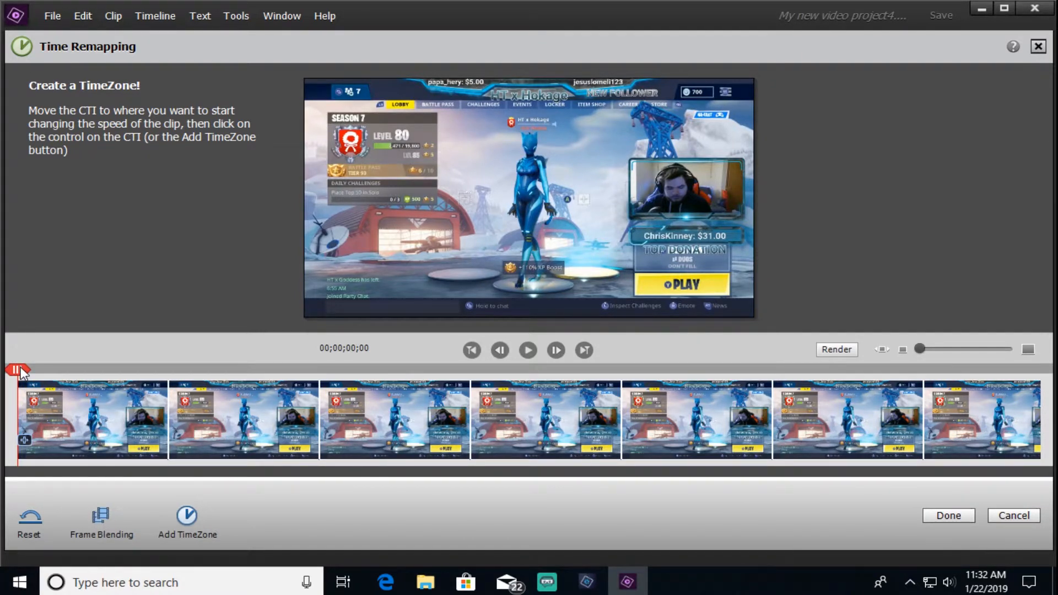
Step: Add a TimeZone at 00;00;00;04, slow it to the setting midway between 1/2x and 1x, and enable Frame Blending
drag(20, 371, 128, 394)
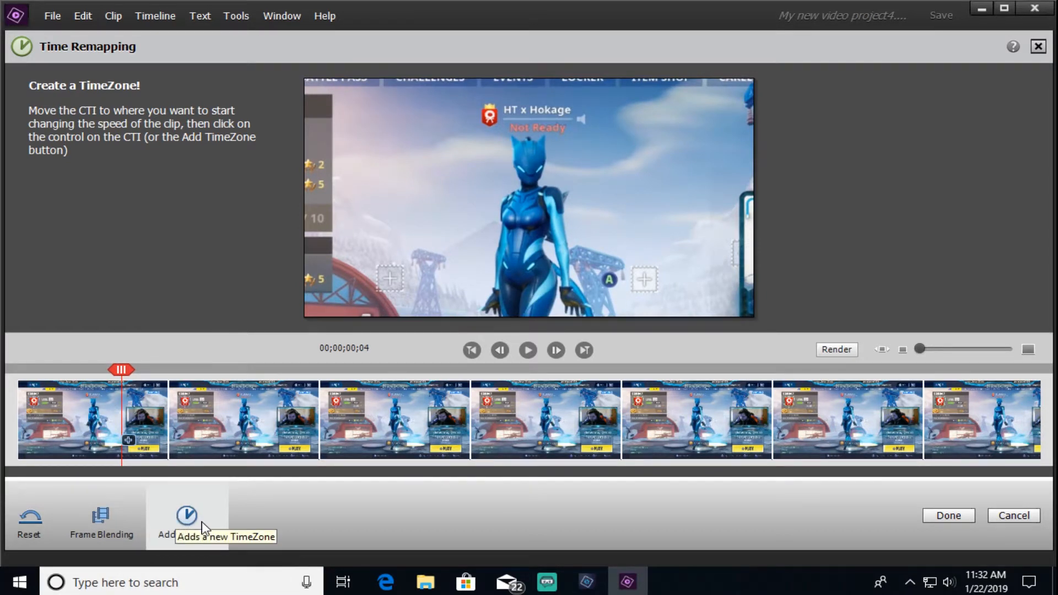
click(188, 515)
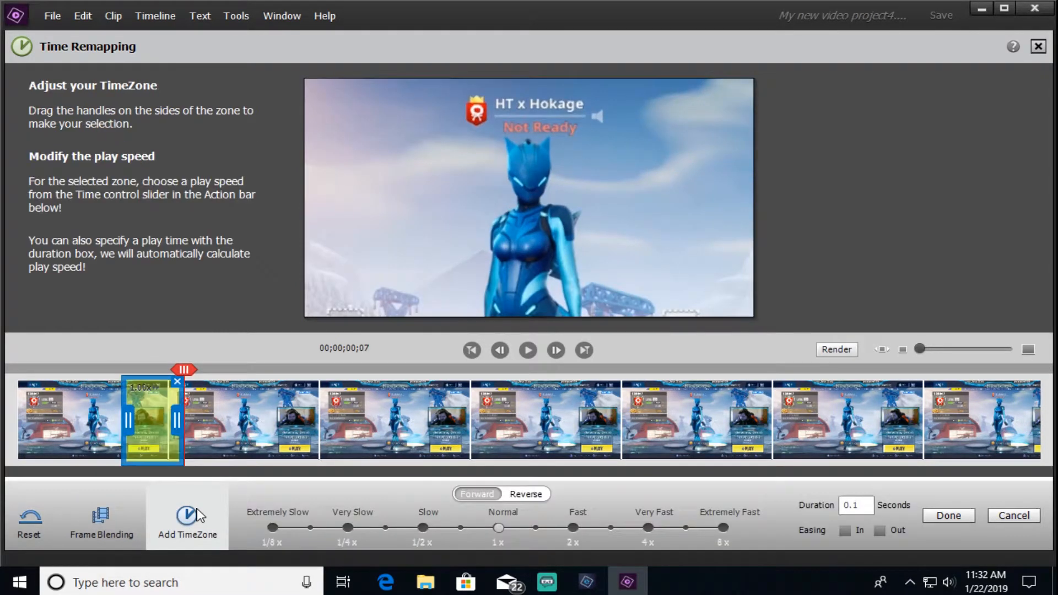
click(425, 526)
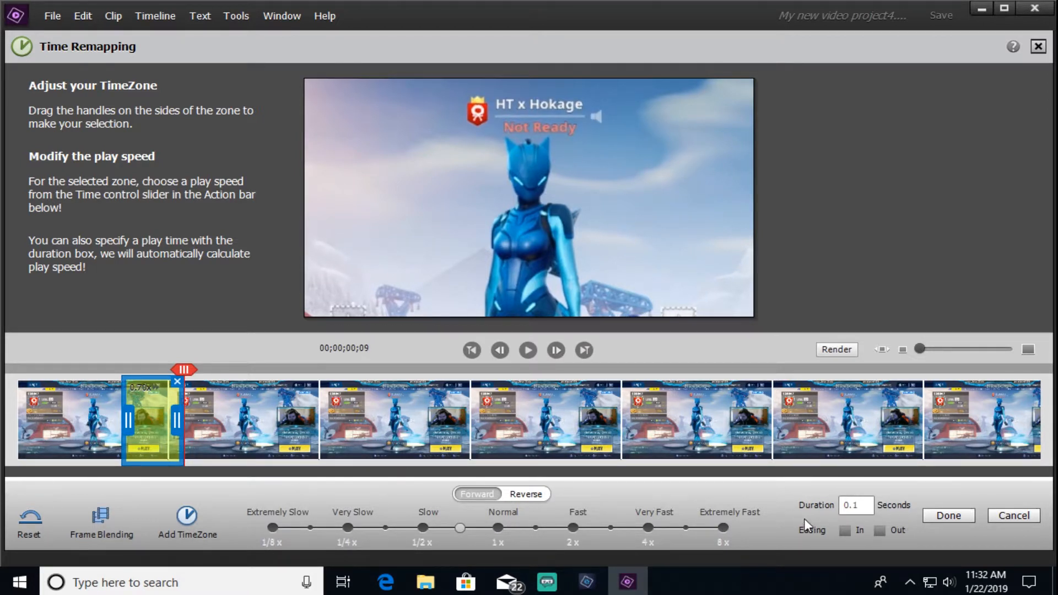
click(98, 523)
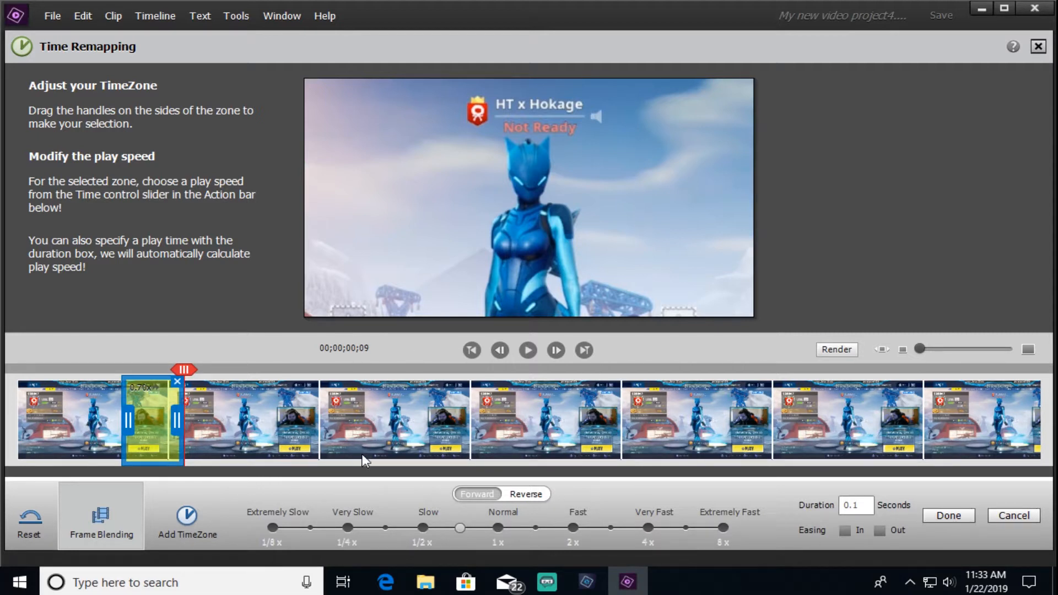
Step: Extend the TimeZone's end to 00;00;01;13 and slow it to the setting midway between 1/4x and 1/2x, previewing the playback
drag(177, 421, 694, 421)
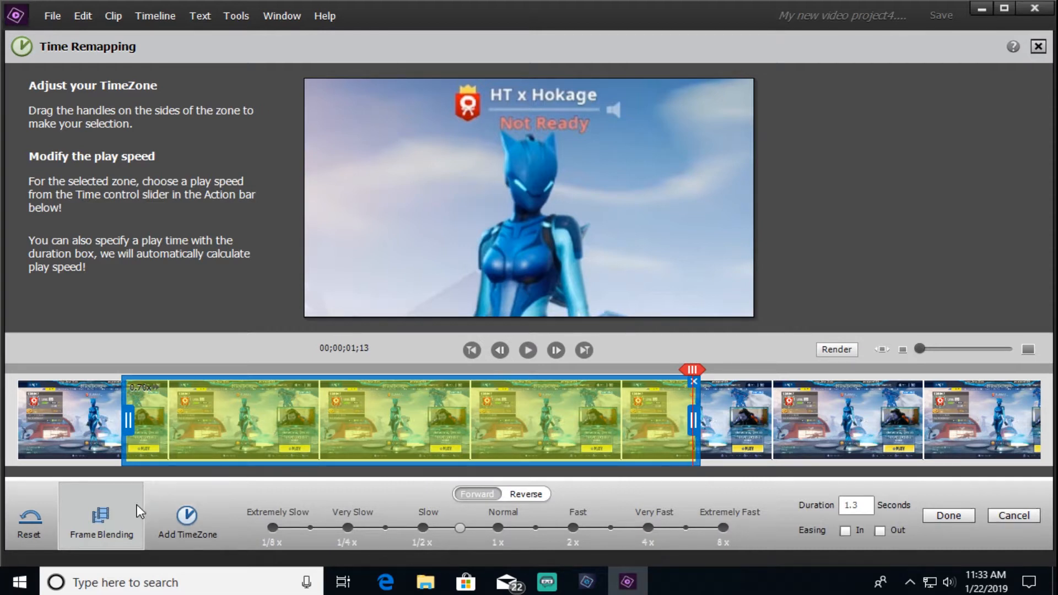
click(530, 353)
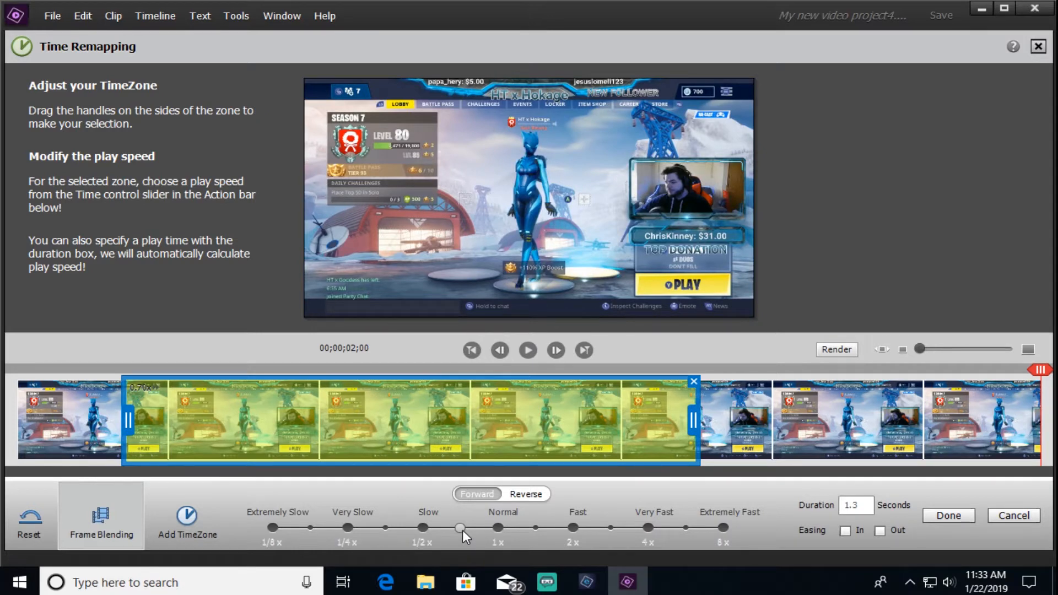
drag(422, 529, 398, 530)
drag(1040, 371, 6, 405)
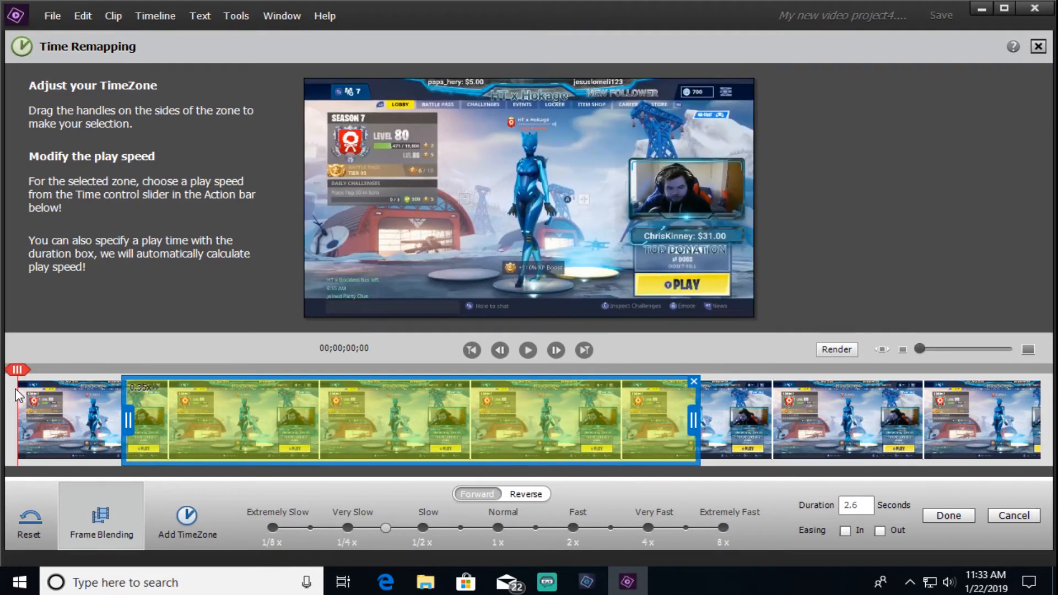
click(532, 351)
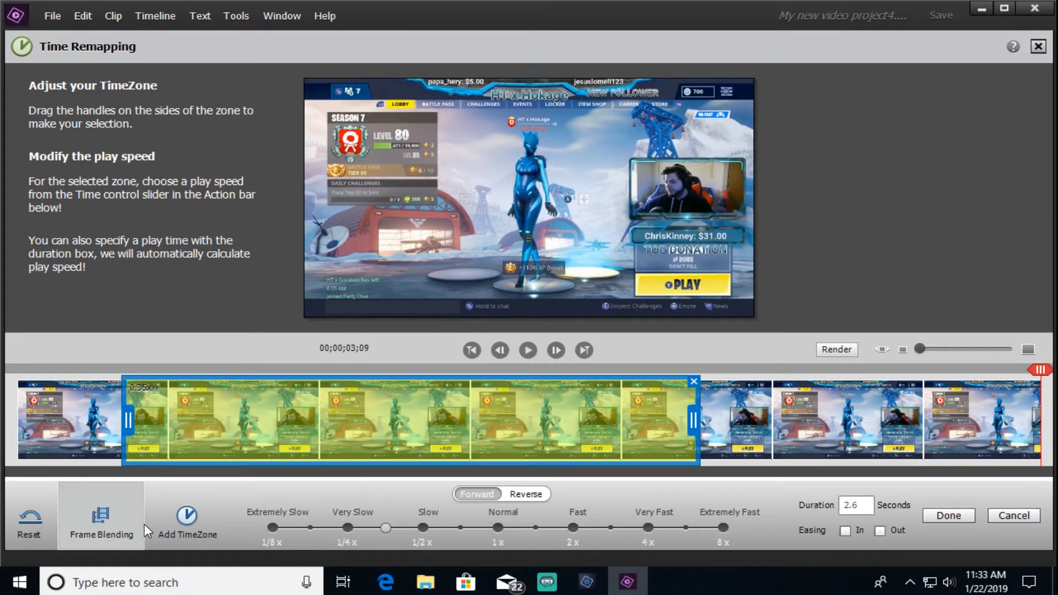
Step: Apply the time remapping with the segment's audio removed, and play the slowed segment from the start of the timeline
click(940, 515)
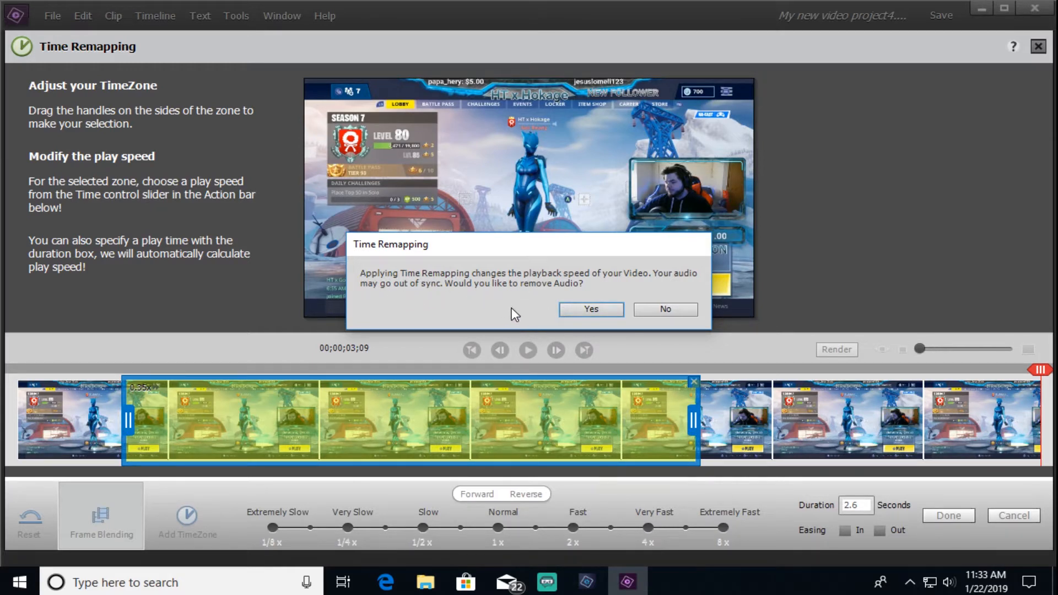
click(587, 310)
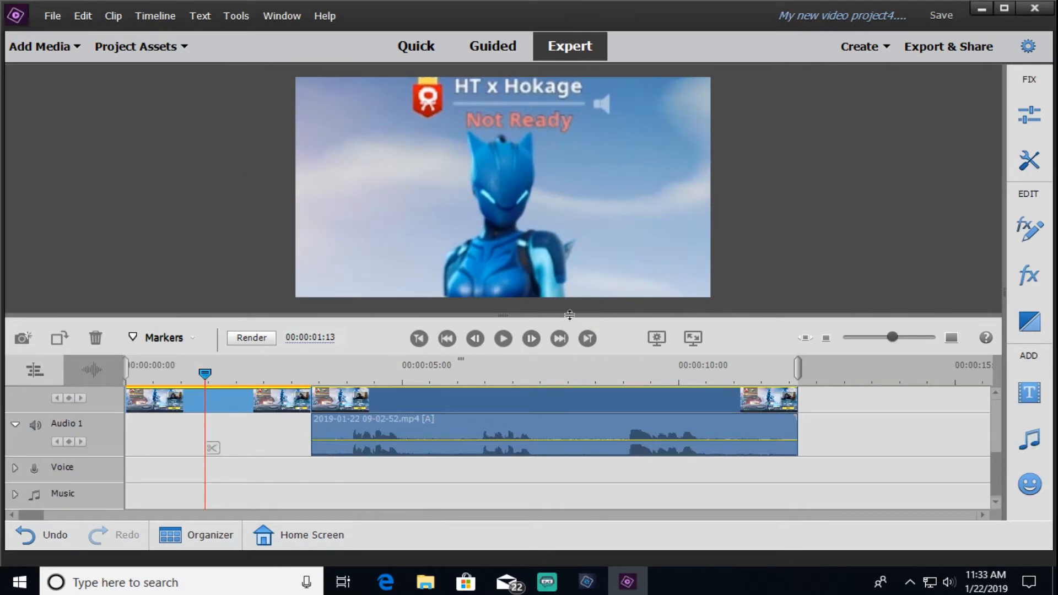
drag(205, 374, 119, 376)
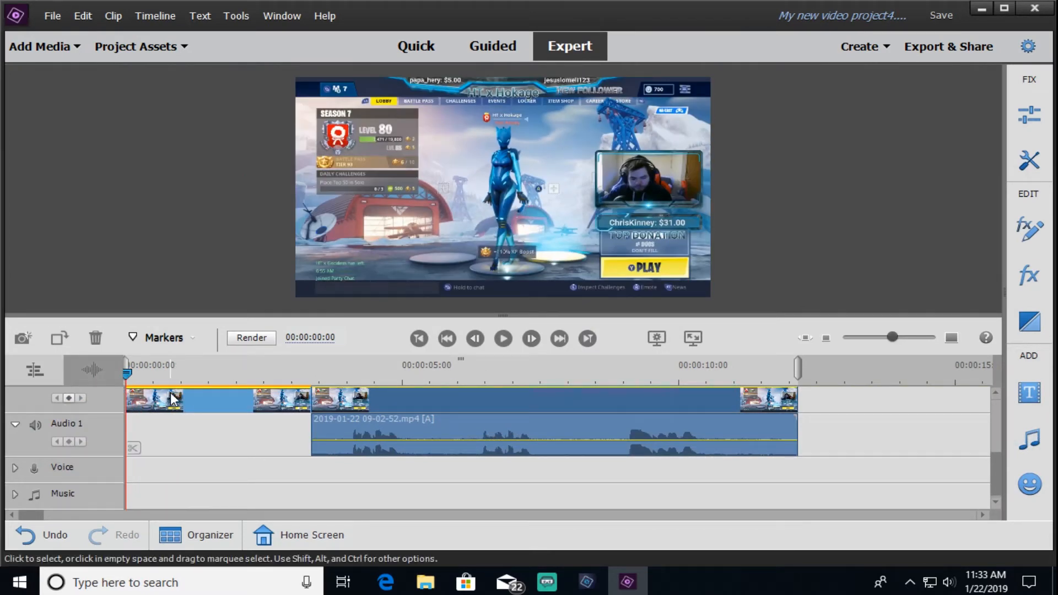
key(space)
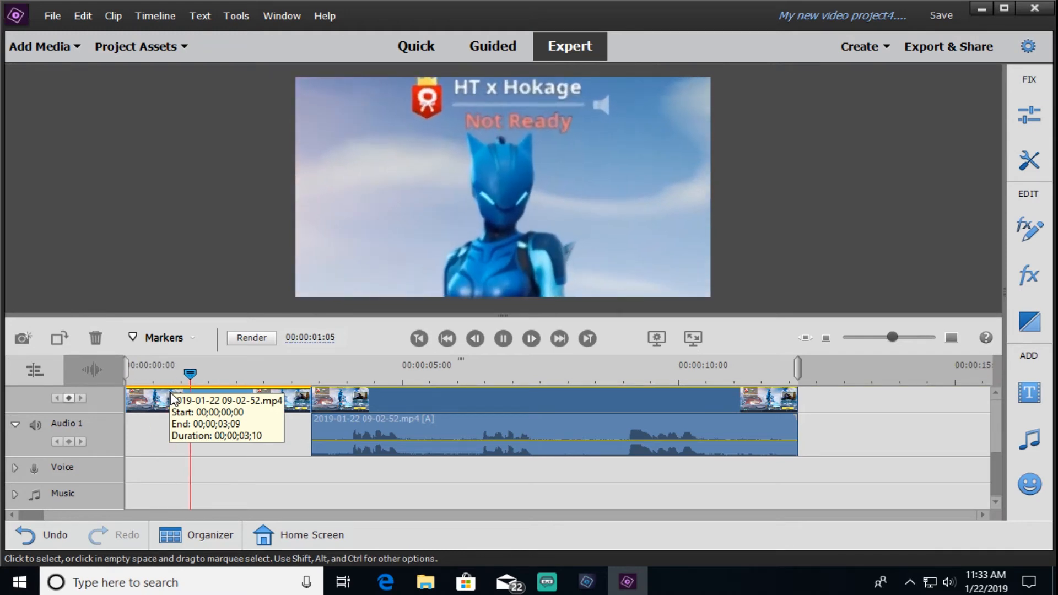